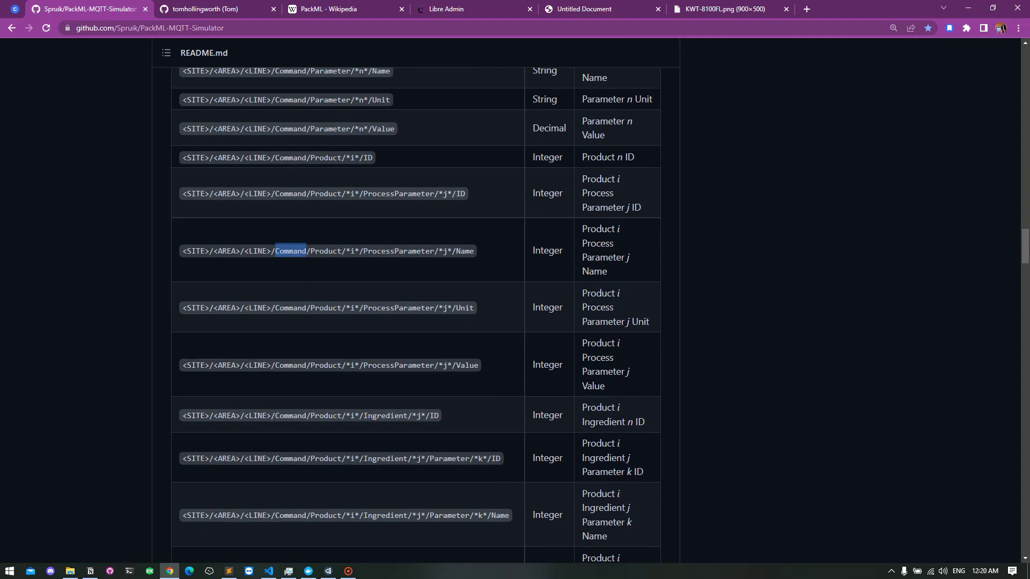
Examine the Command and Status topic tables in the simulator's README.
scroll(455, 454, "down", 9)
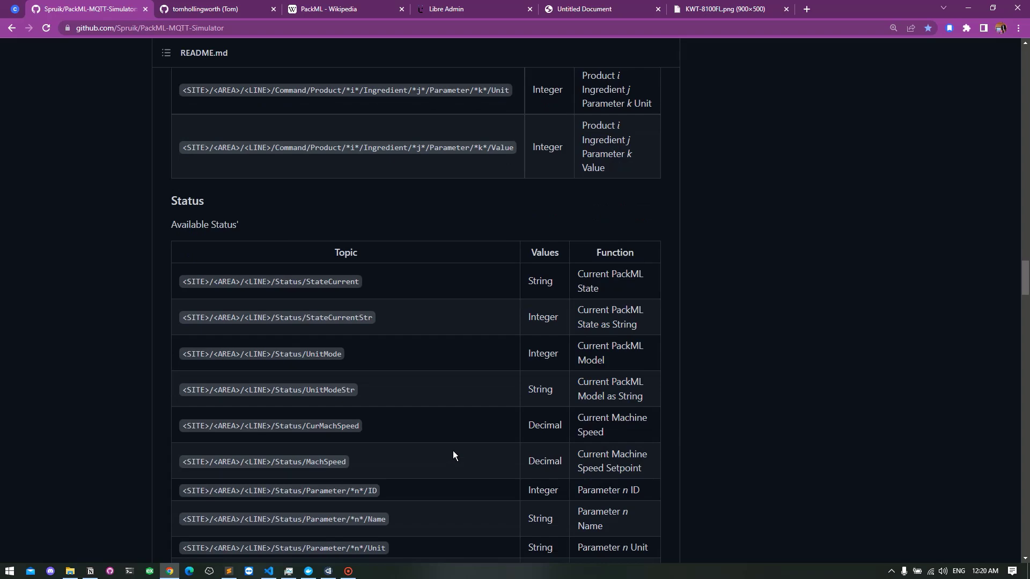
scroll(453, 454, "down", 13)
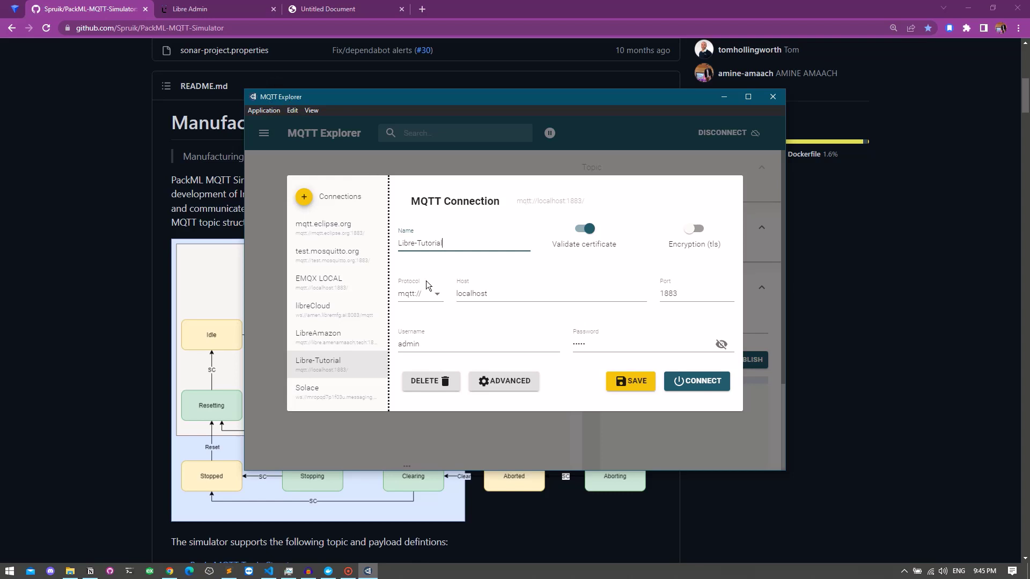
Check the subscribed topics in the advanced settings of the Libre-Tutorial connection, and connect to its broker.
left_click(506, 382)
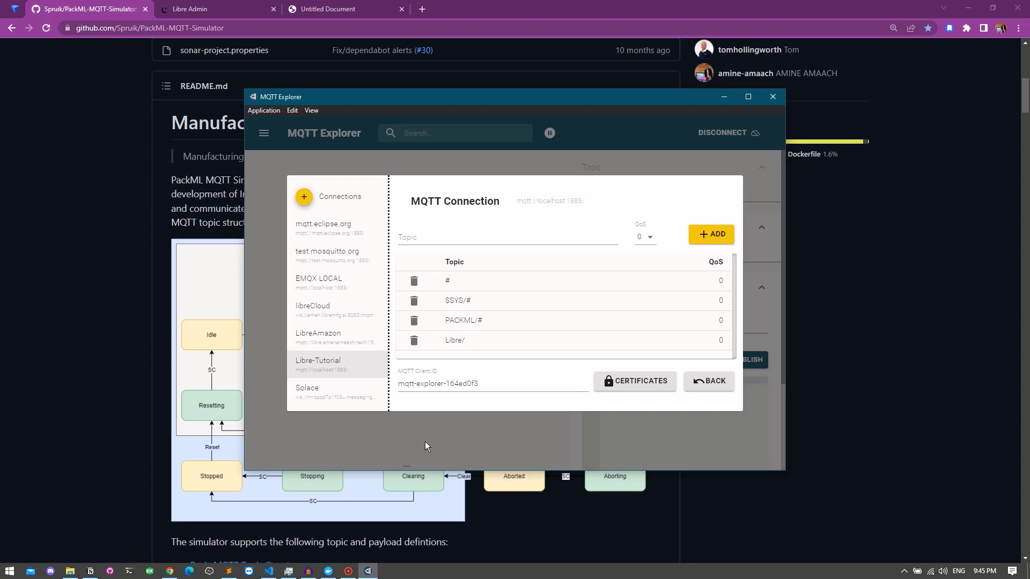
left_click(424, 384)
left_click(717, 383)
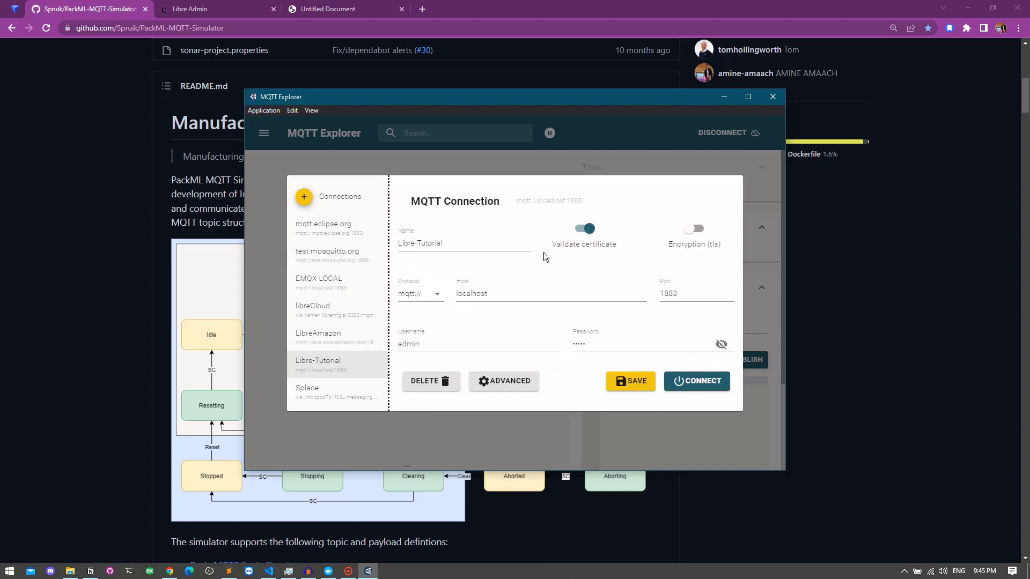
left_click(700, 382)
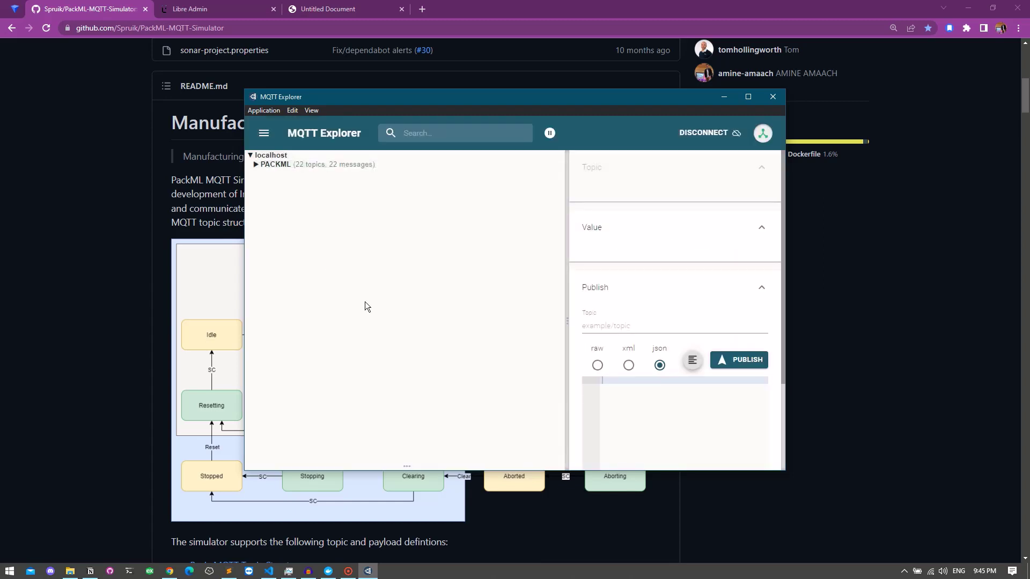
Expand the PACKML and SIM topics, and switch to Visual Studio Code to compare them with the packml-sim environment settings.
left_click(258, 166)
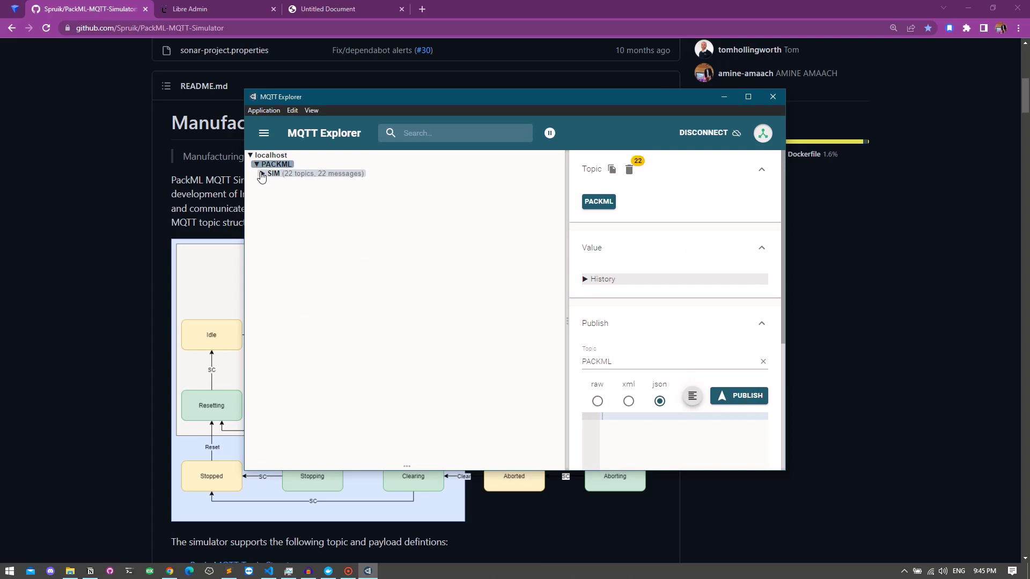
left_click(262, 175)
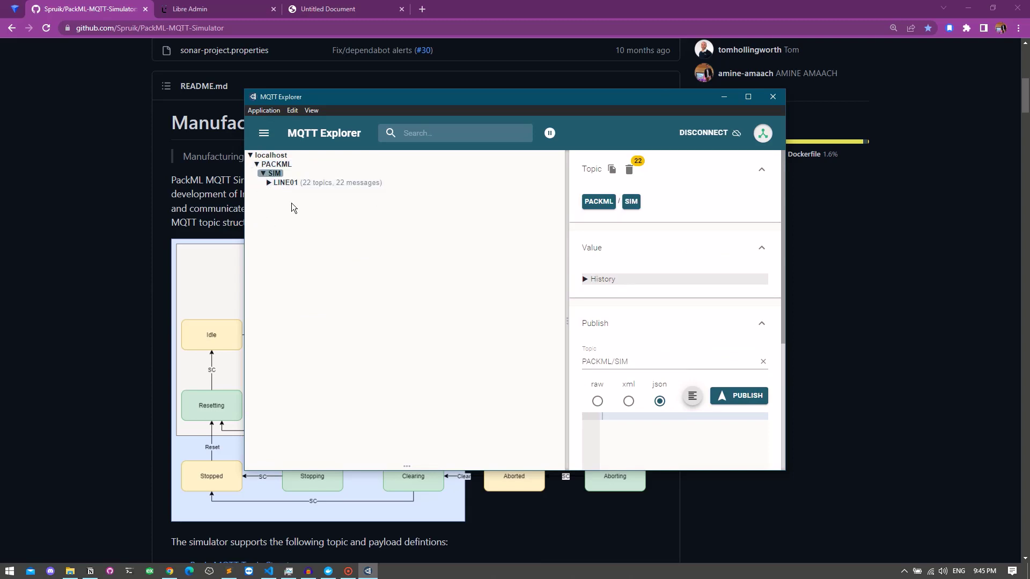
left_click(269, 571)
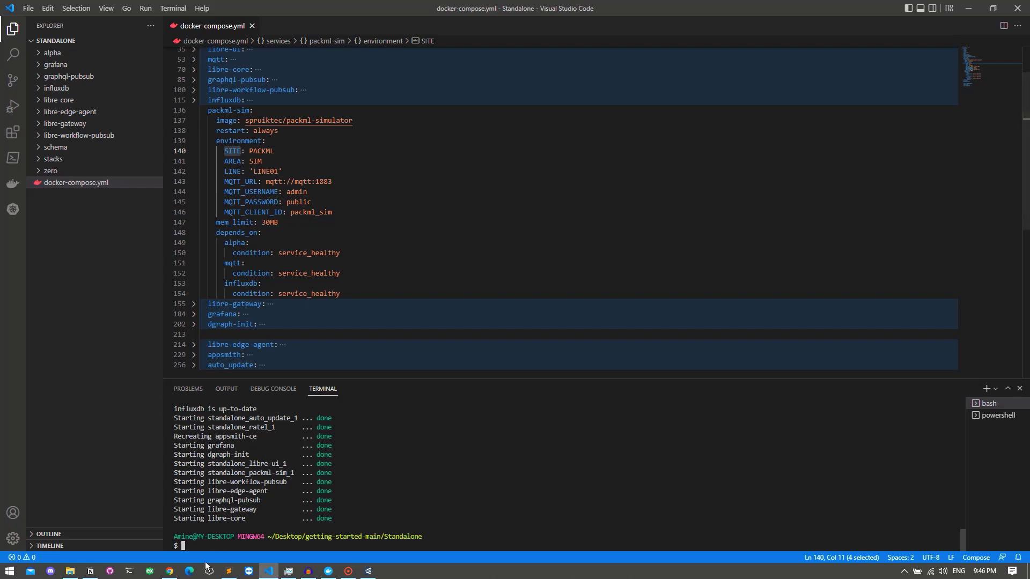
Switch to Chrome and go to page 23 of the ANSI/ISA-95 PDF to view the equipment hierarchy.
left_click(170, 571)
left_click(319, 11)
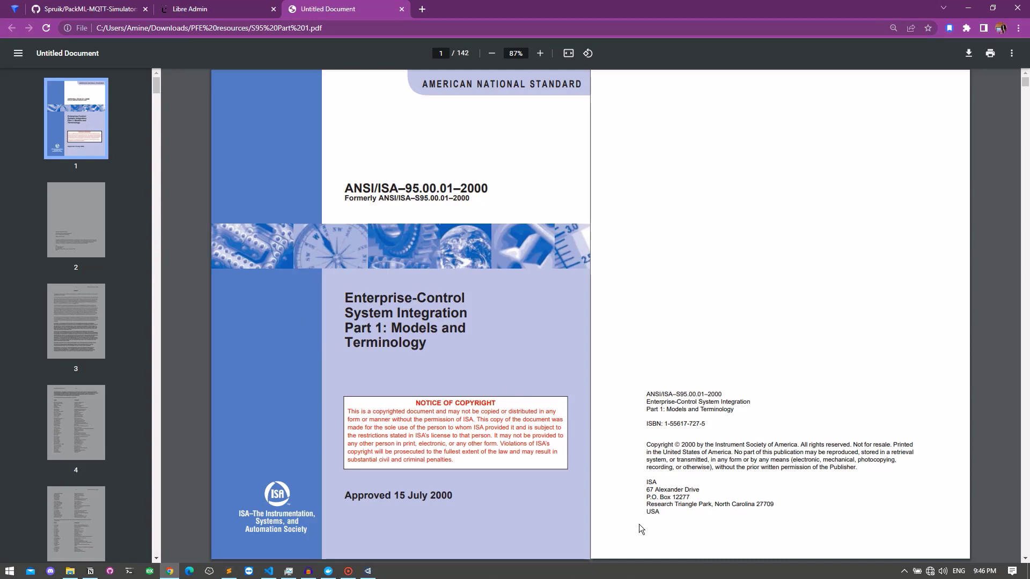
left_click(441, 55)
type("23")
key("Return")
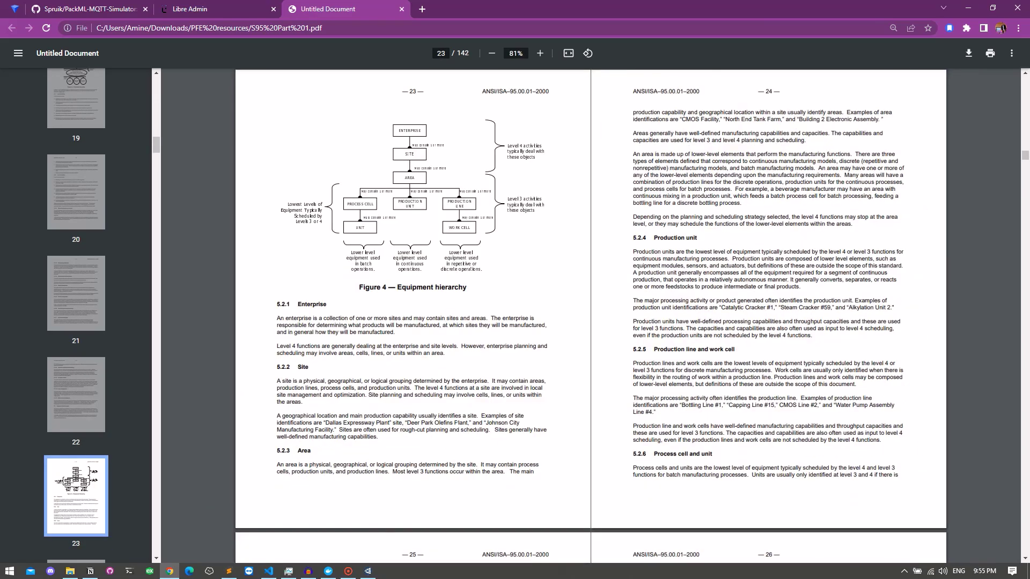
Switch to MQTT Explorer, expand LINE01 with its Status and Admin topics, and select the StateCurrentStr topic.
left_click(368, 571)
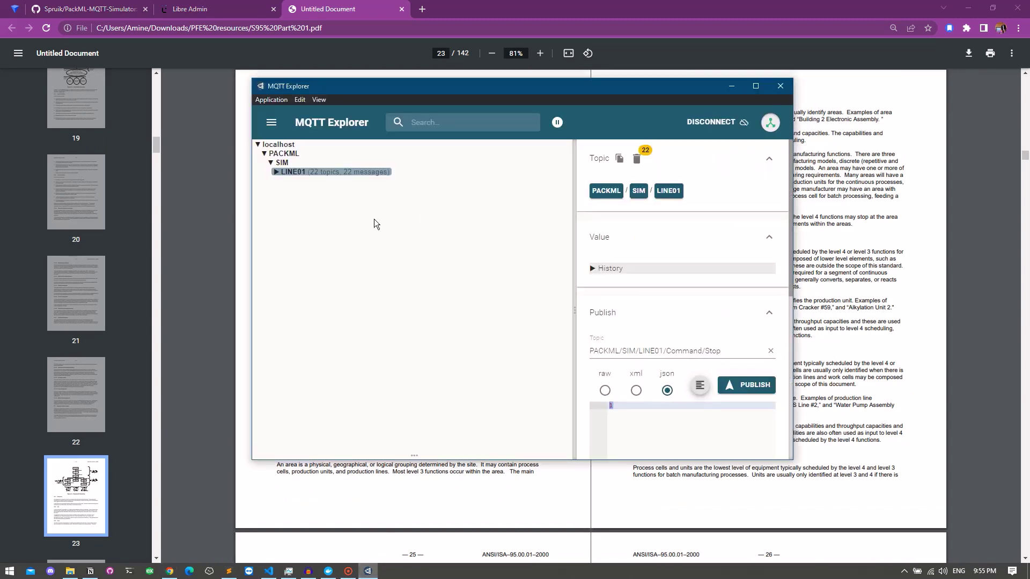
left_click(277, 172)
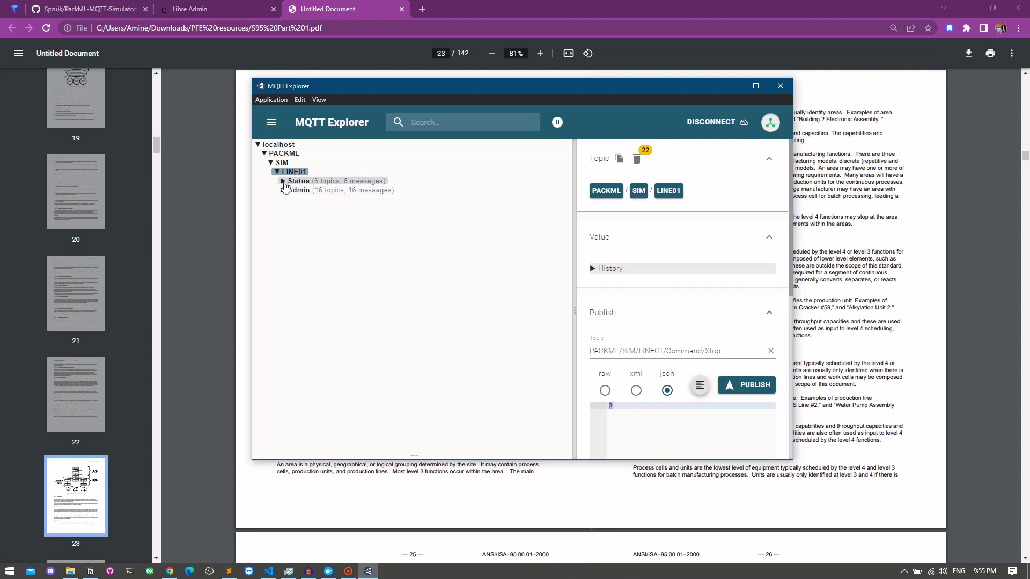
left_click(292, 181)
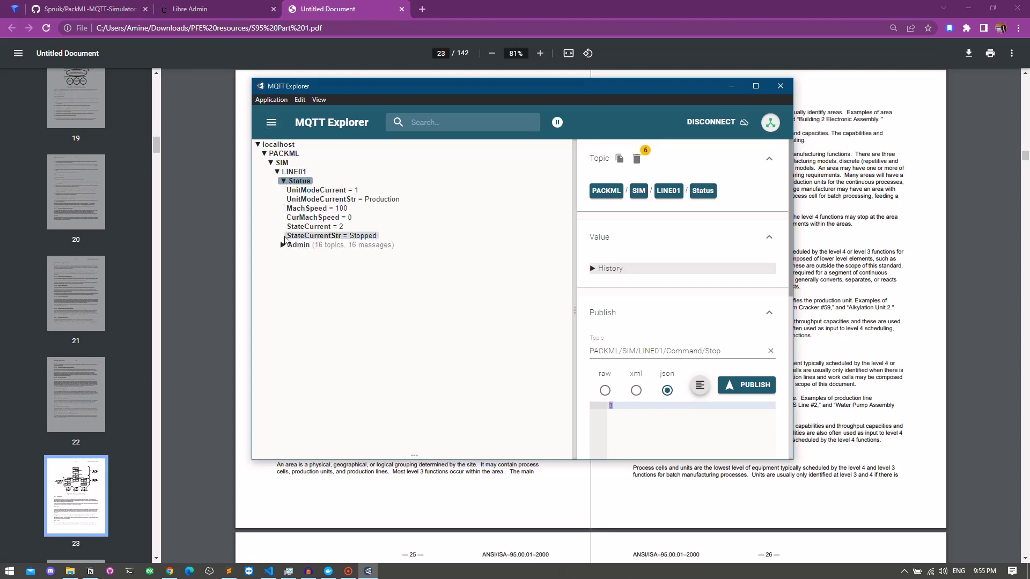
left_click(364, 238)
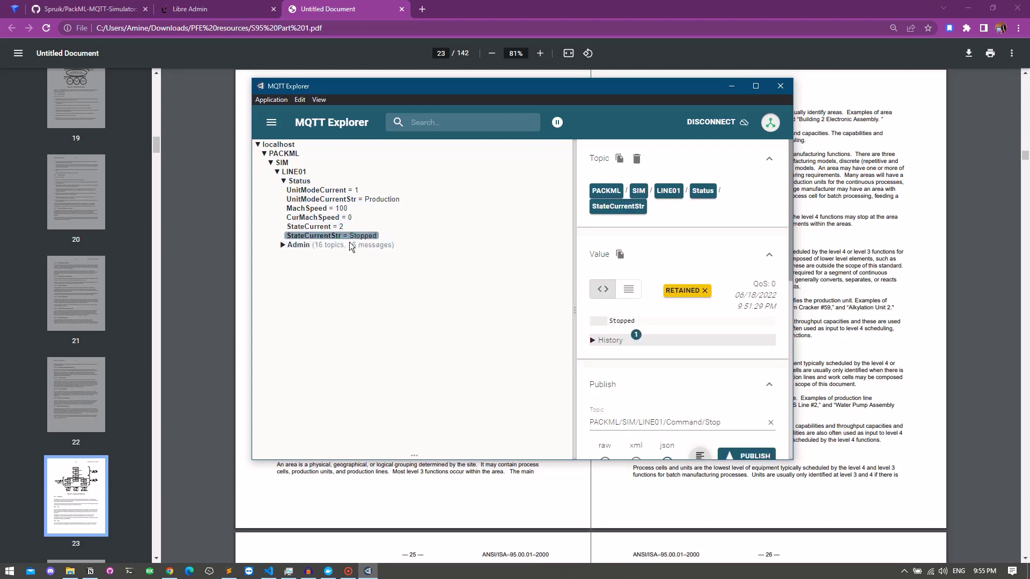
left_click(350, 246)
left_click(357, 237)
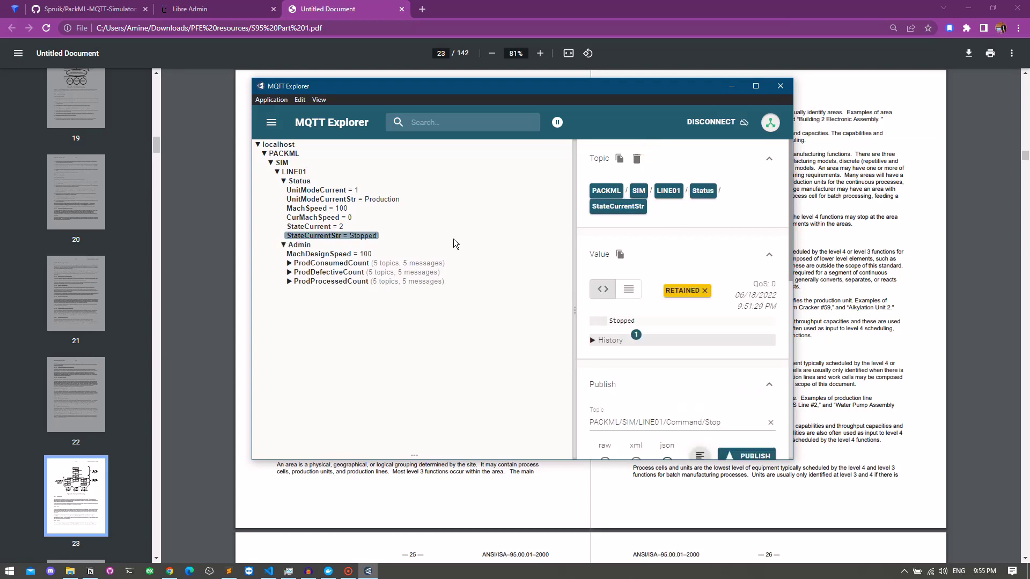
Switch to the PackML-MQTT-Simulator README in Chrome and examine the Clear and Reset topics under Available Commands.
left_click(86, 9)
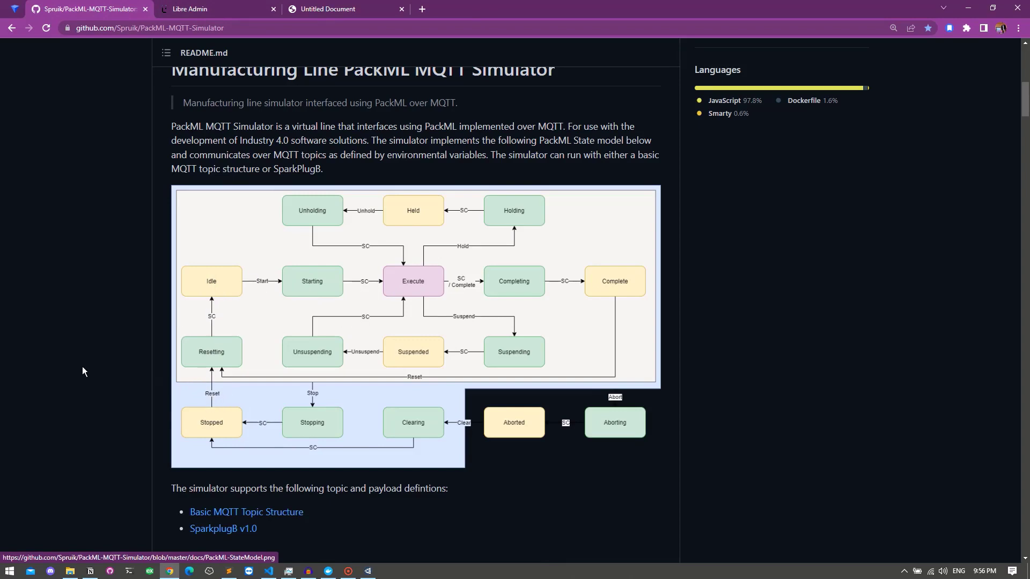
scroll(83, 370, "down", 20)
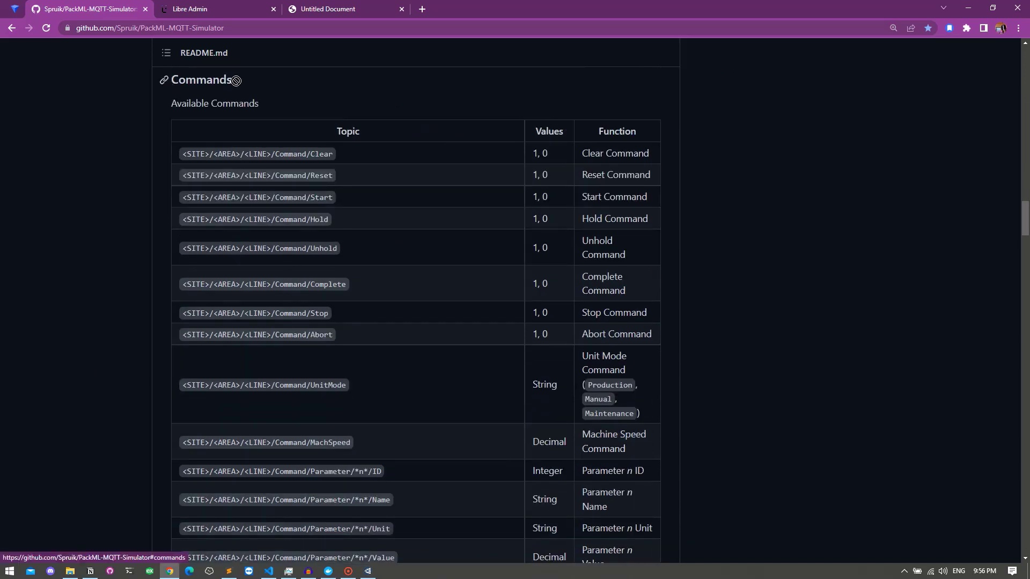
triple_click(248, 103)
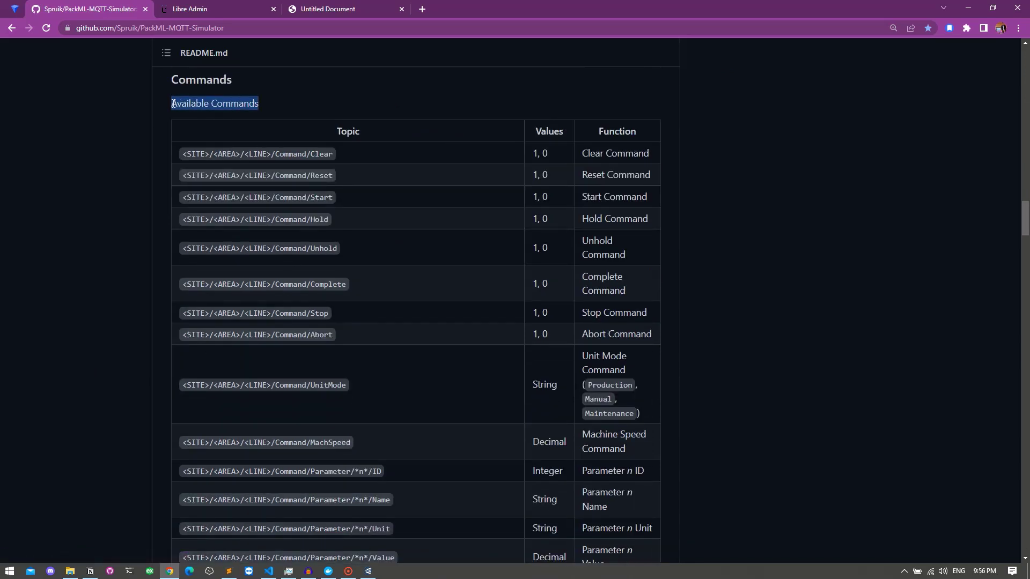
left_click(173, 138)
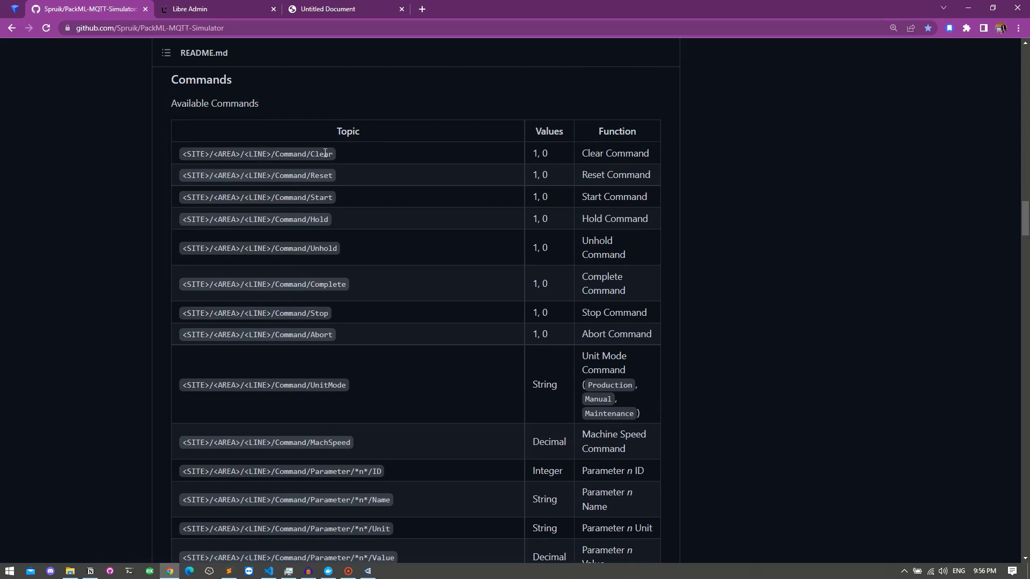
left_click_drag(333, 154, 183, 154)
left_click(347, 159)
left_click_drag(310, 174, 332, 175)
Examine an enlarged view of the README's PackML state diagram around the Stopped and Resetting states.
scroll(332, 177, "up", 10)
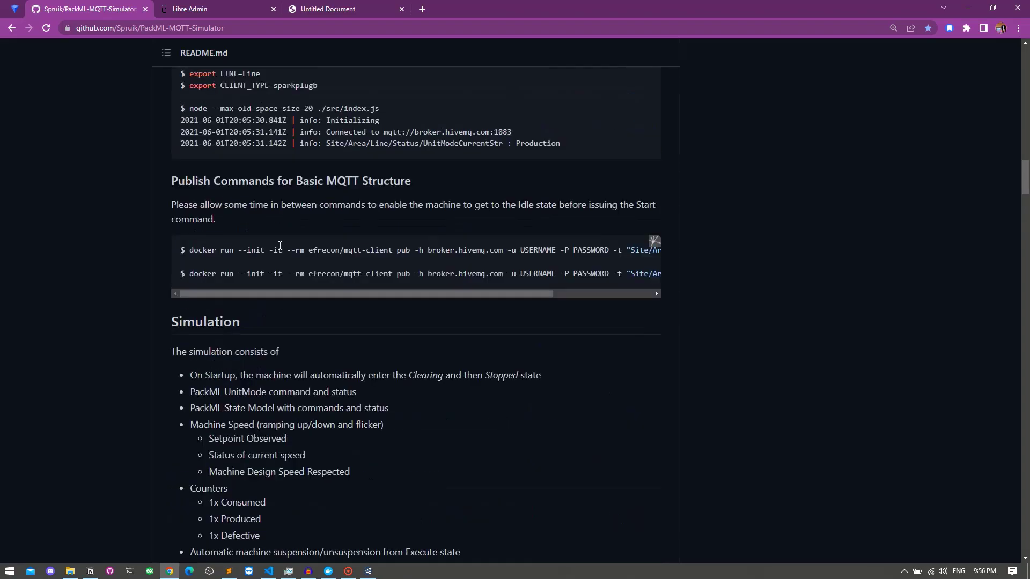
scroll(280, 245, "up", 15)
scroll(211, 232, "down", 3)
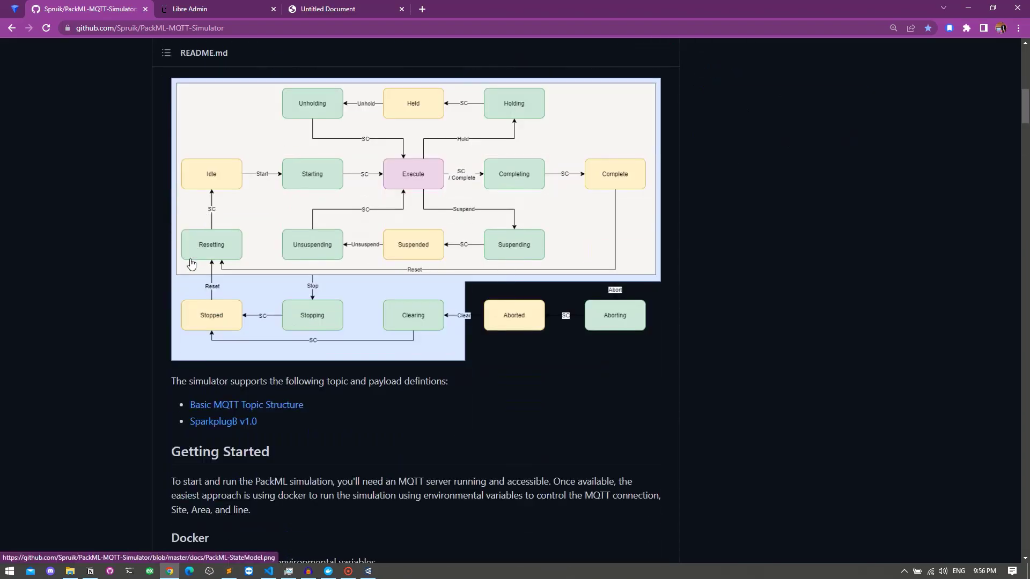
key("ctrl+plus")
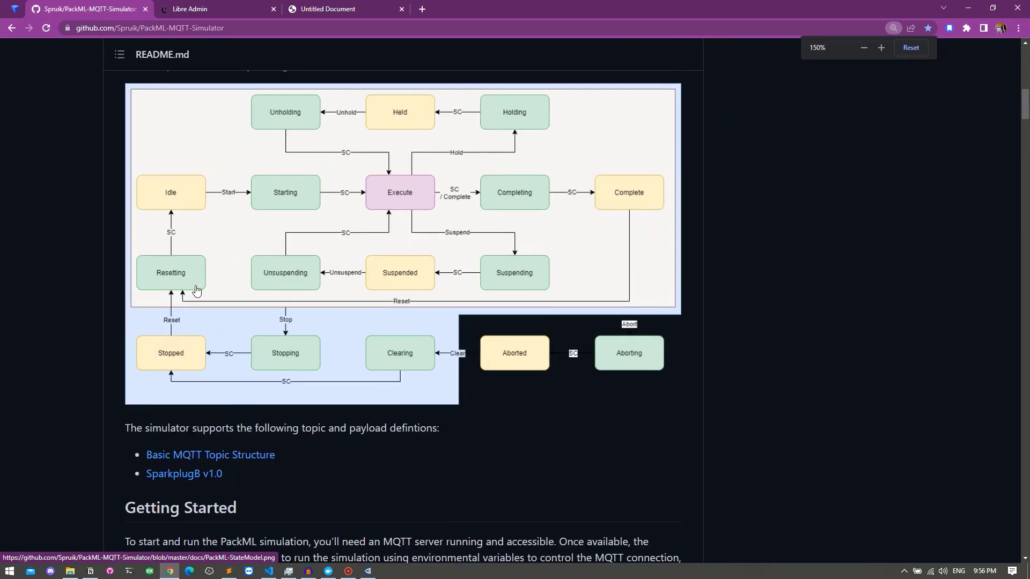
key("ctrl+plus")
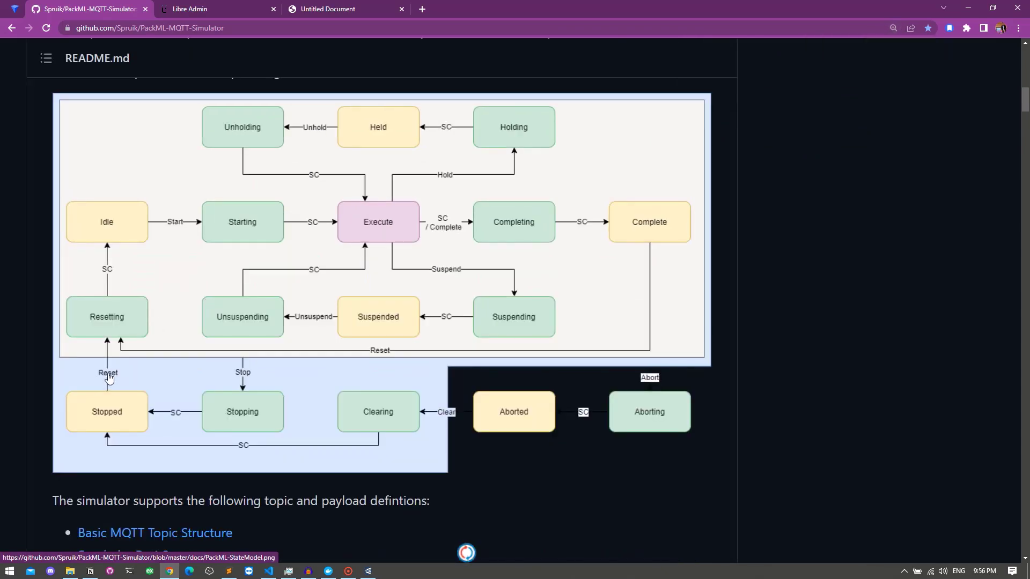
Switch to MQTT Explorer and set the publish topic to PACKML/SIM/LINE01/Command/Reset.
left_click(368, 571)
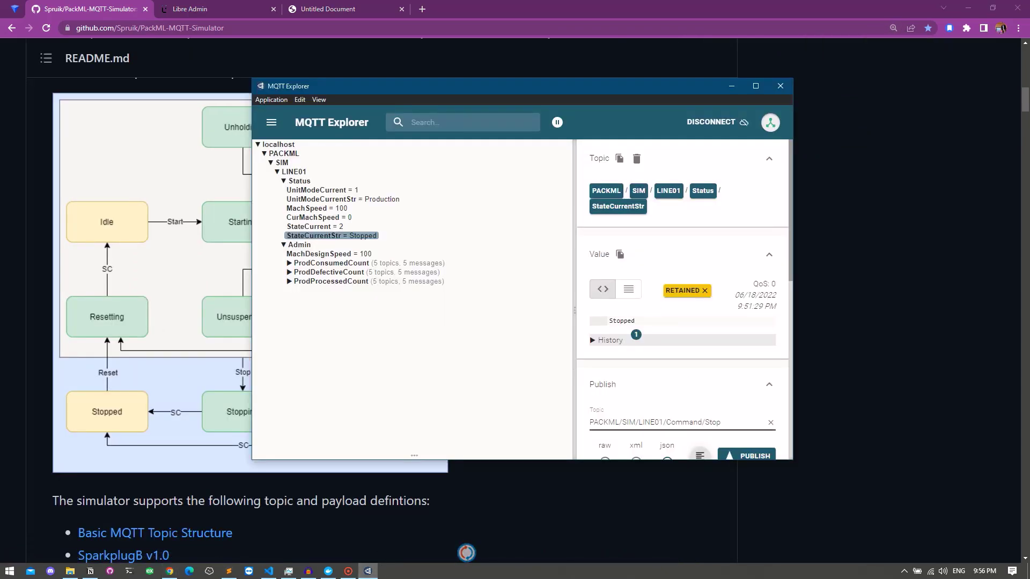
left_click_drag(722, 422, 666, 422)
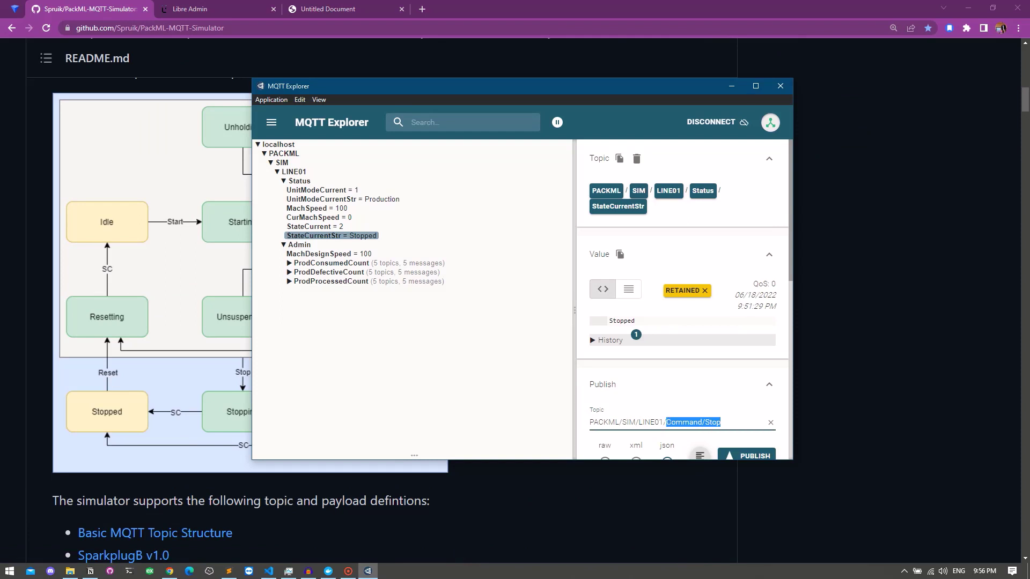
key("BackSpace")
type("Command")
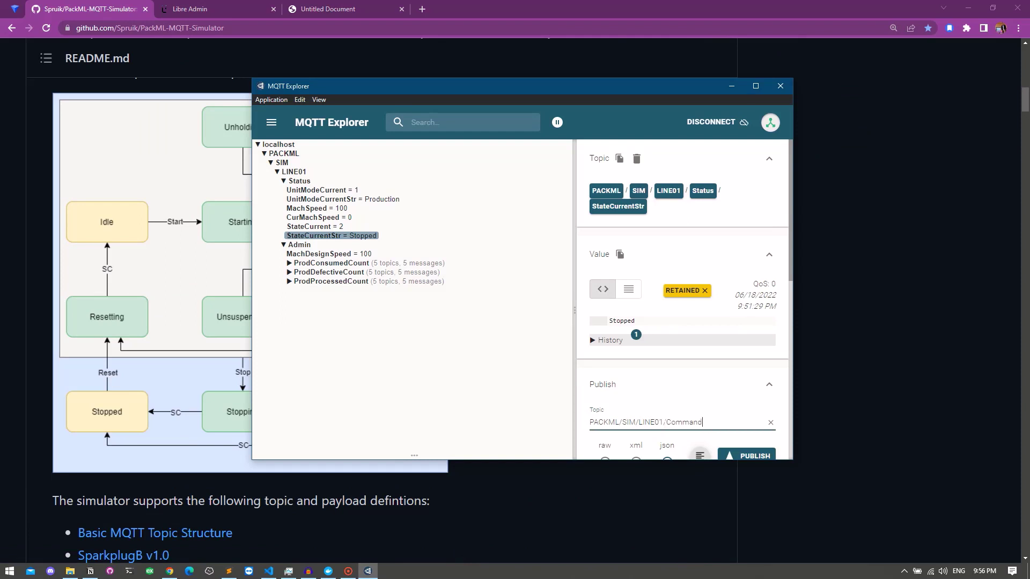
type("/Reset")
scroll(663, 416, "down", 2)
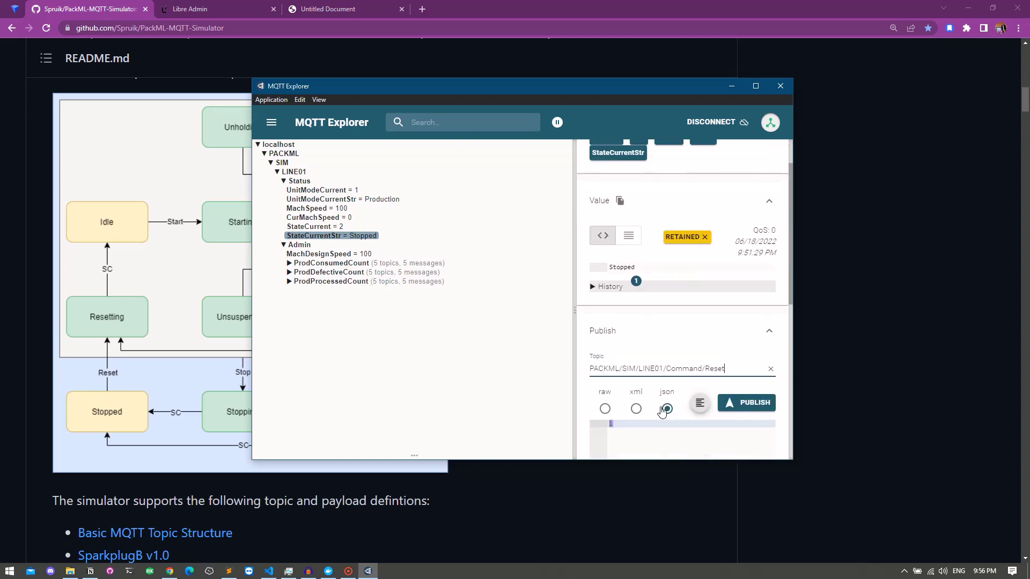
Check the Reset command in the README's table and publish the payload 1 to the Reset topic.
scroll(66, 453, "down", 20)
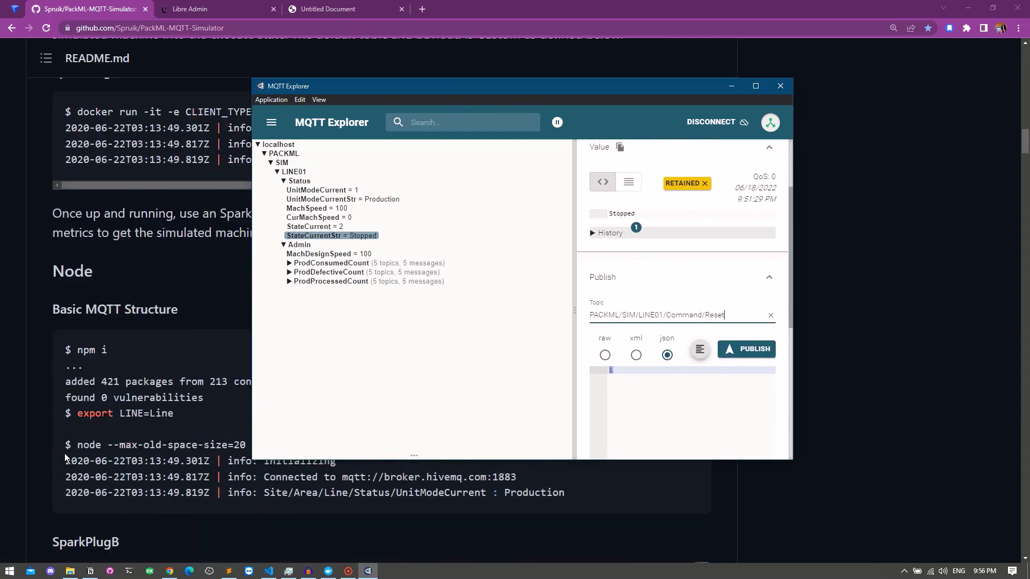
scroll(43, 449, "down", 9)
scroll(33, 446, "up", 8)
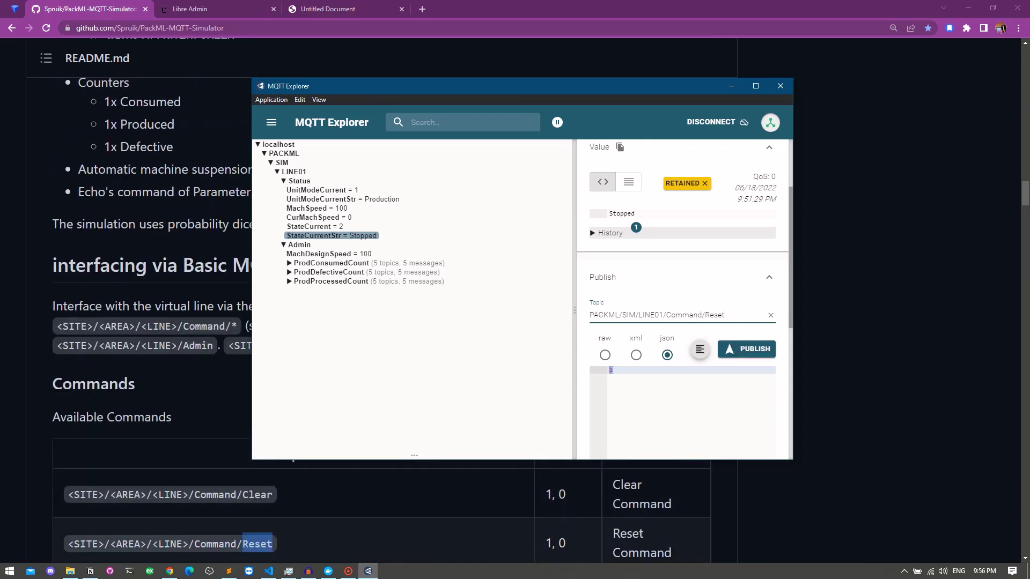
left_click(610, 370)
left_click(768, 355)
Bring the README's state diagram back into view and move the MQTT Explorer window aside to uncover the Start transition.
scroll(180, 310, "up", 20)
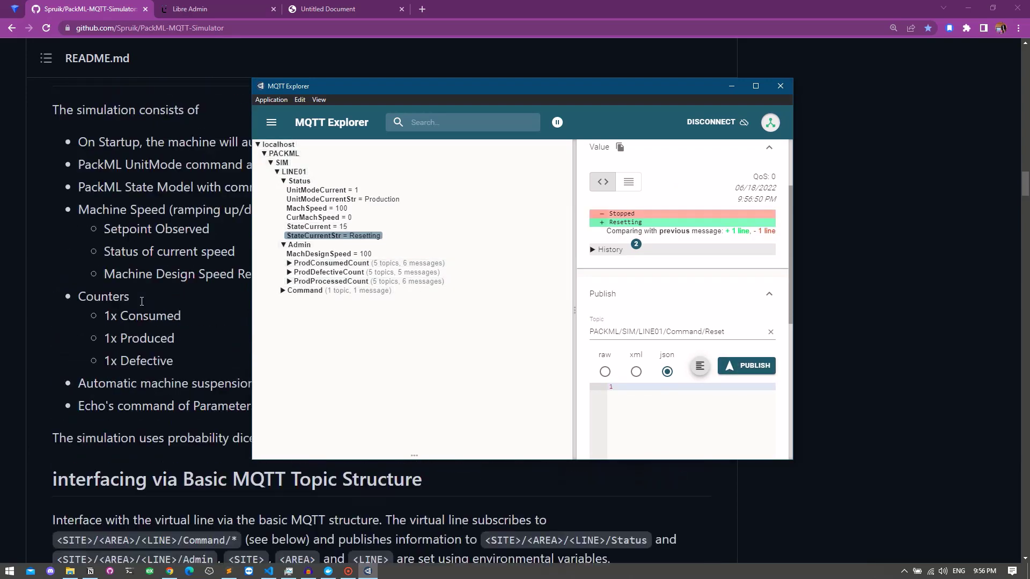
scroll(135, 311, "up", 4)
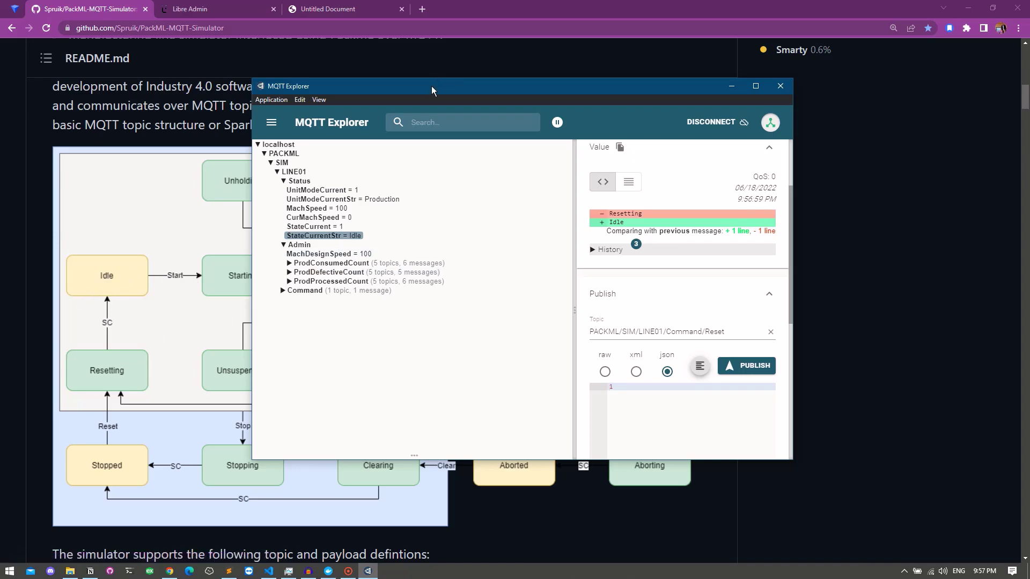
left_click_drag(431, 86, 626, 65)
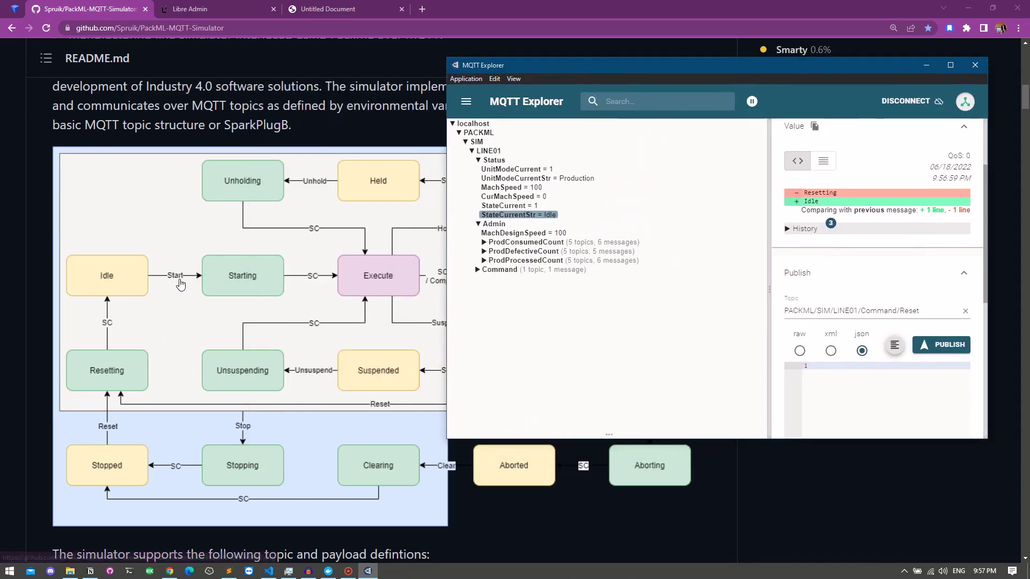
Change the publish topic to PACKML/SIM/LINE01/Command/Start and publish the command to the simulated line.
left_click_drag(920, 311, 905, 311)
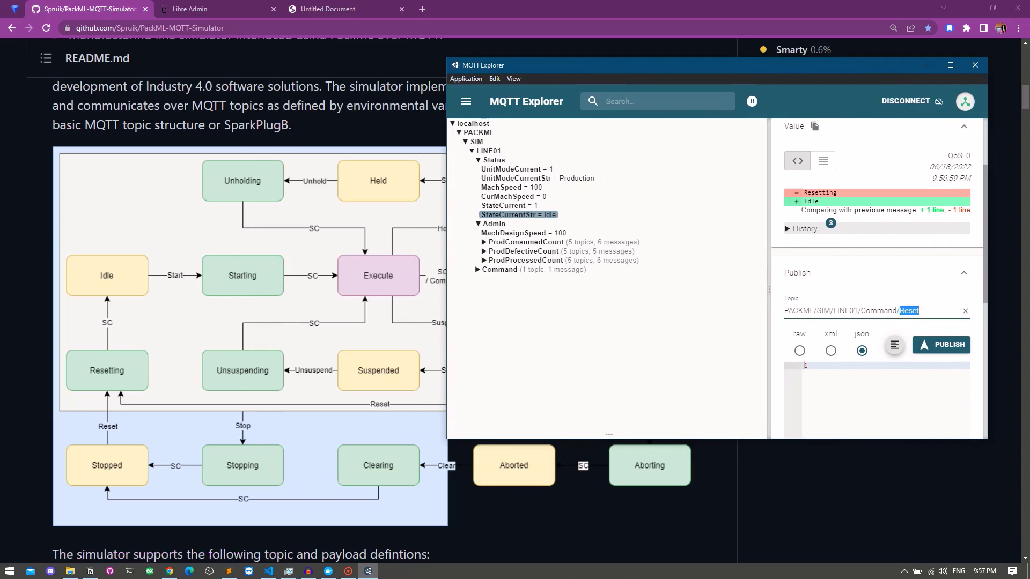
type("S")
key("BackSpace")
left_click(941, 346)
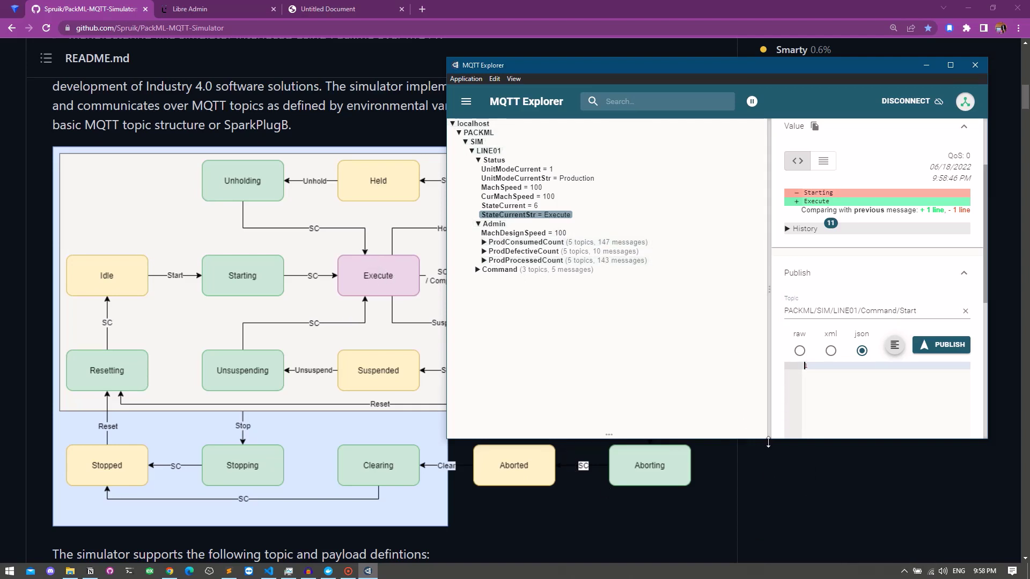
Return to the README in Chrome and examine the full PackML state diagram and the Available Commands table.
left_click(860, 466)
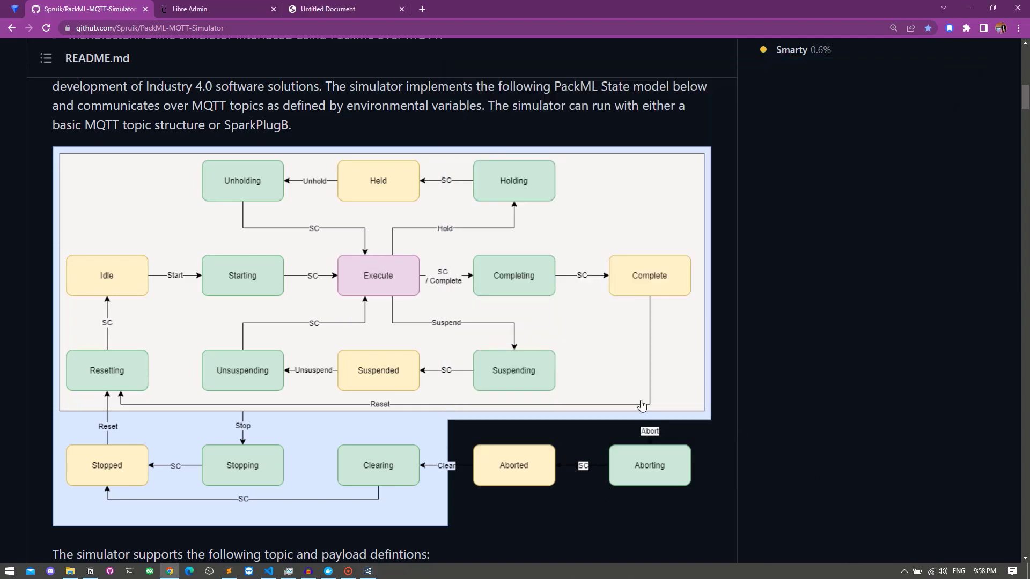
scroll(603, 402, "down", 2)
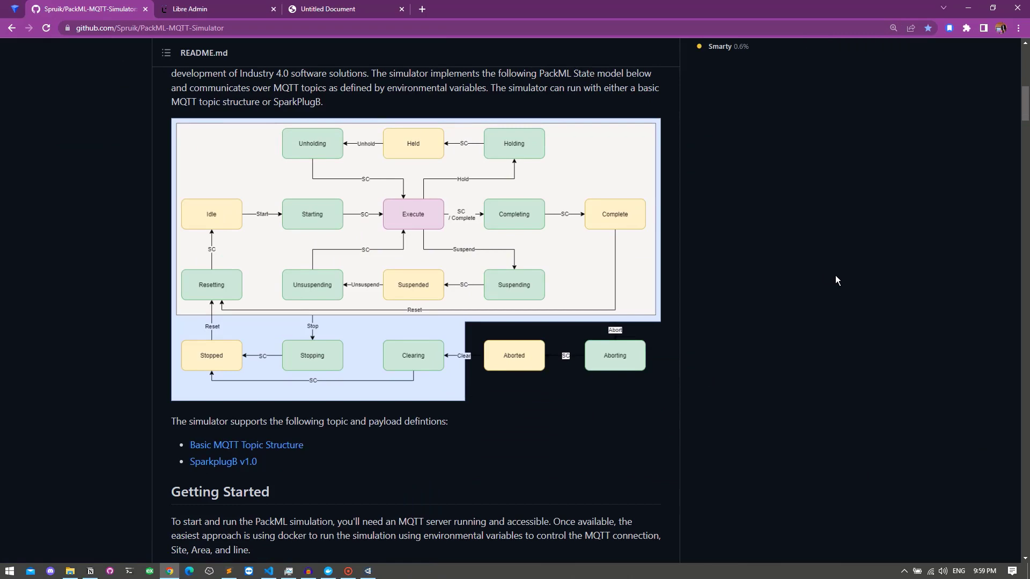
scroll(836, 276, "down", 1)
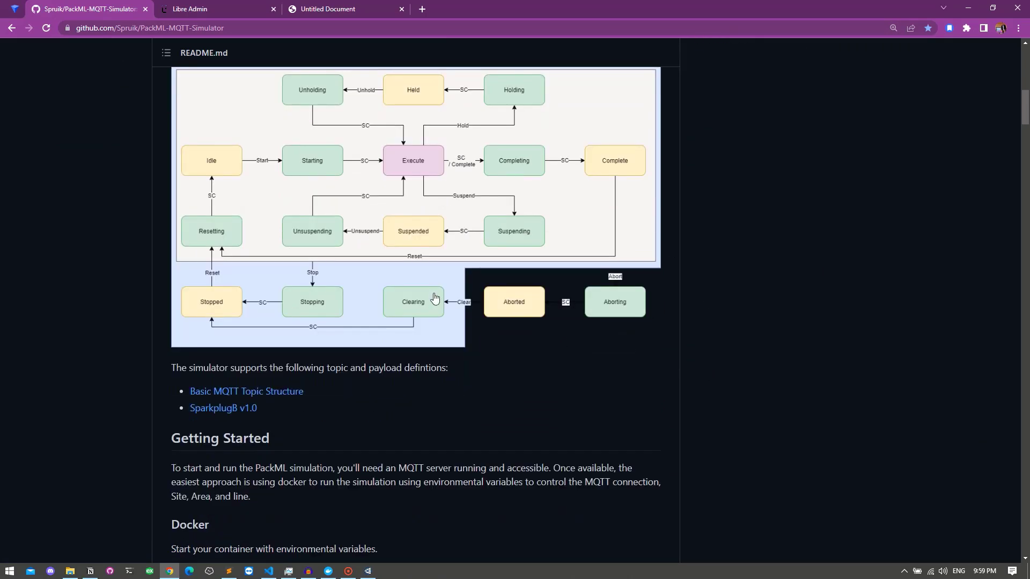
scroll(435, 299, "up", 2)
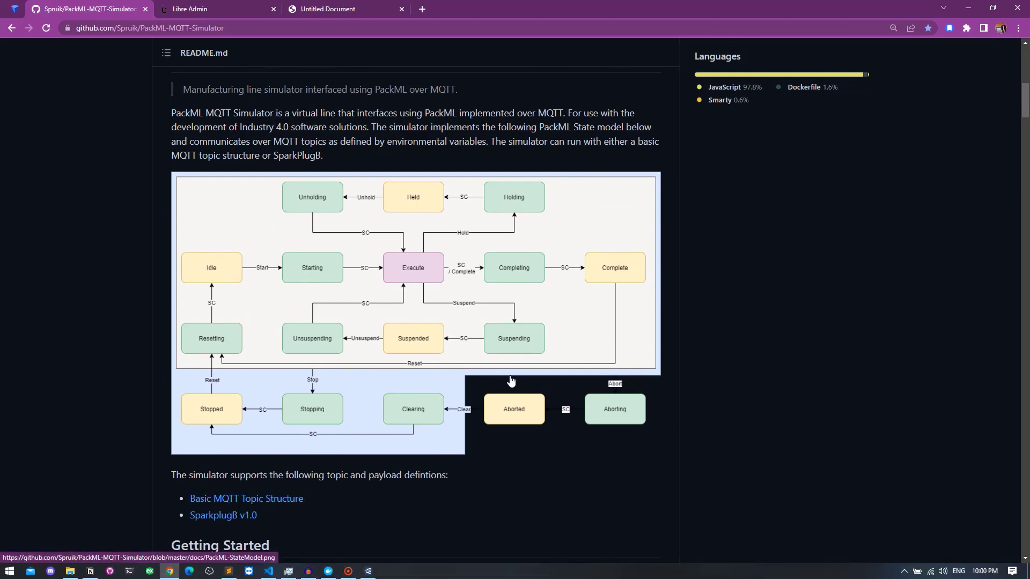
scroll(511, 381, "down", 20)
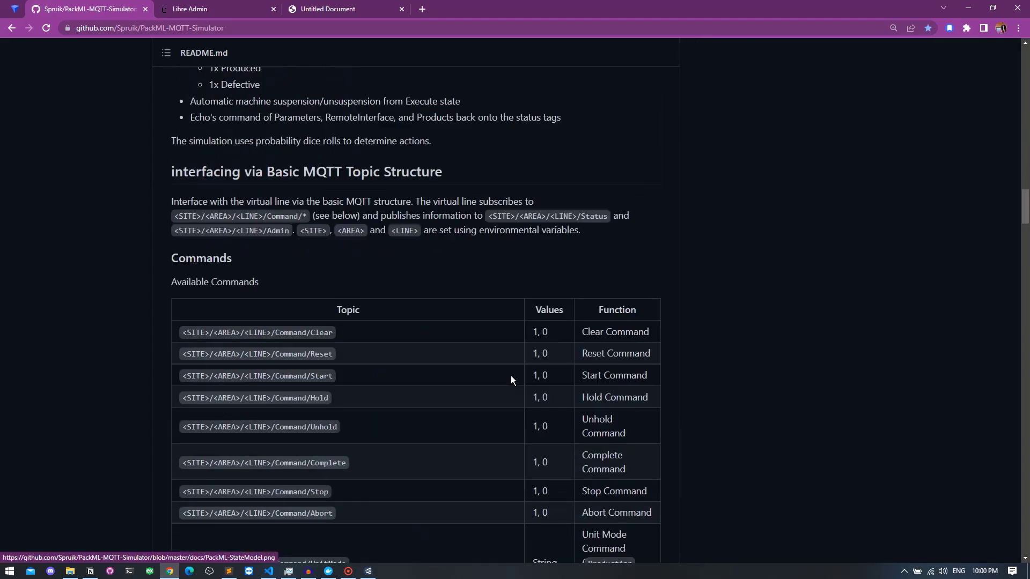